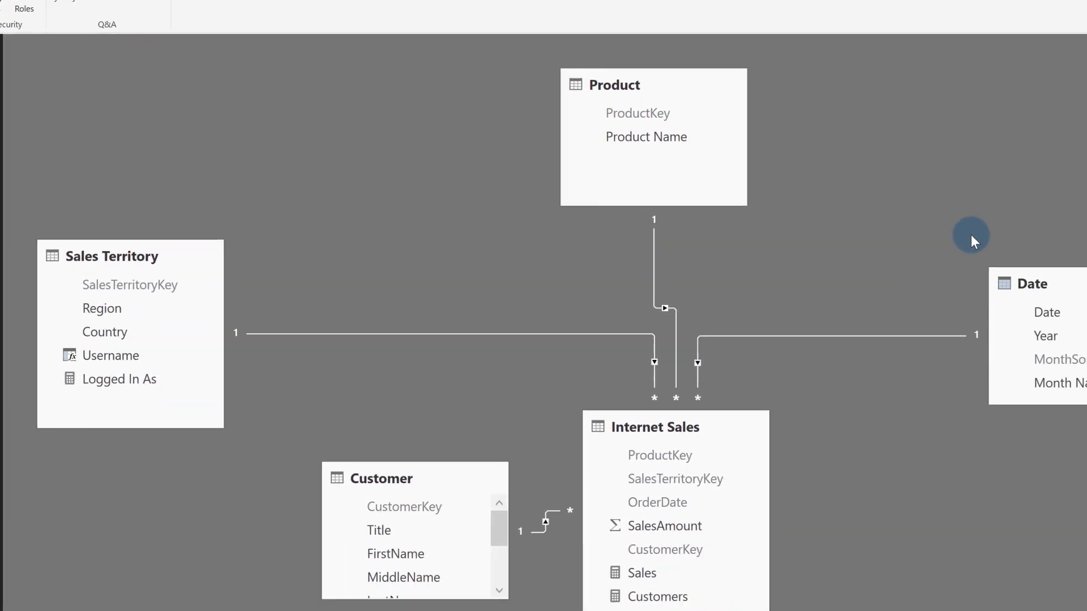
# Reposition the Date and Internet Sales tables in the diagram, then switch to Data view.
pyautogui.moveTo(1080, 280); pyautogui.dragTo(1023, 231)
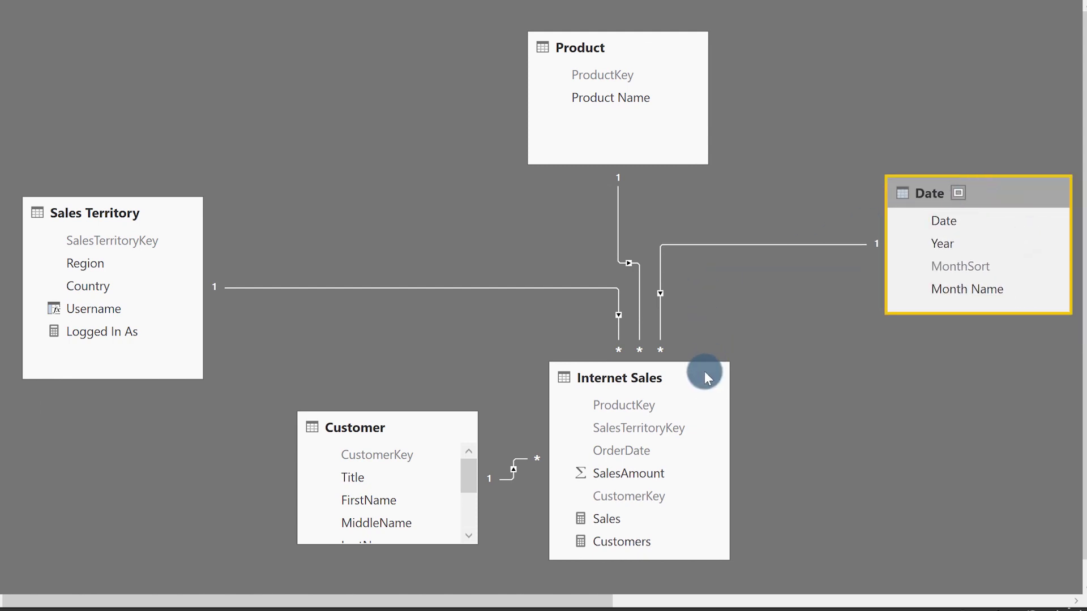
pyautogui.moveTo(704, 371); pyautogui.dragTo(708, 370)
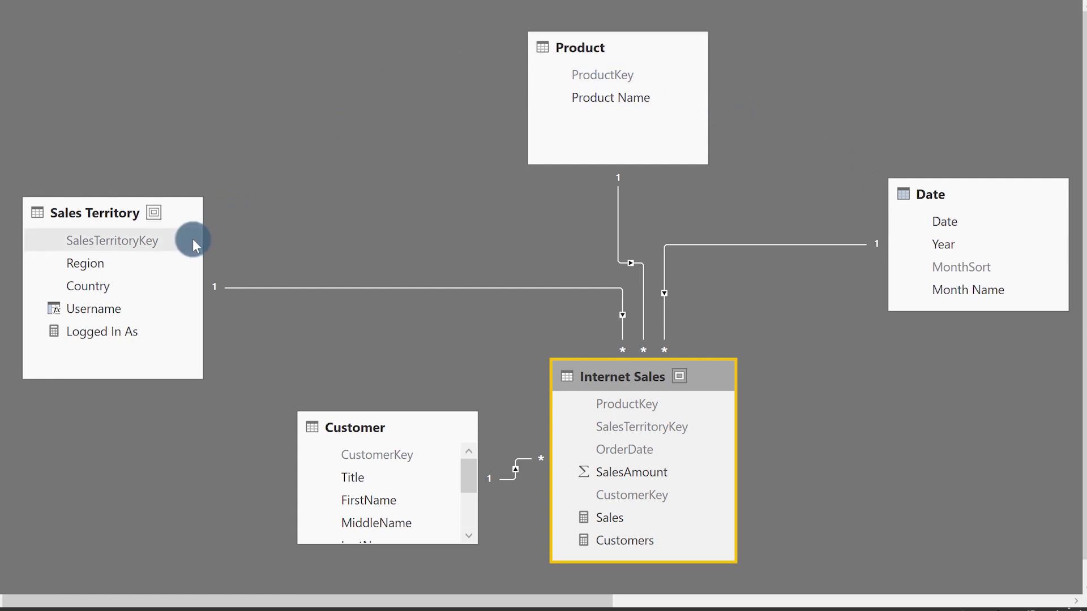
pyautogui.click(759, 255)
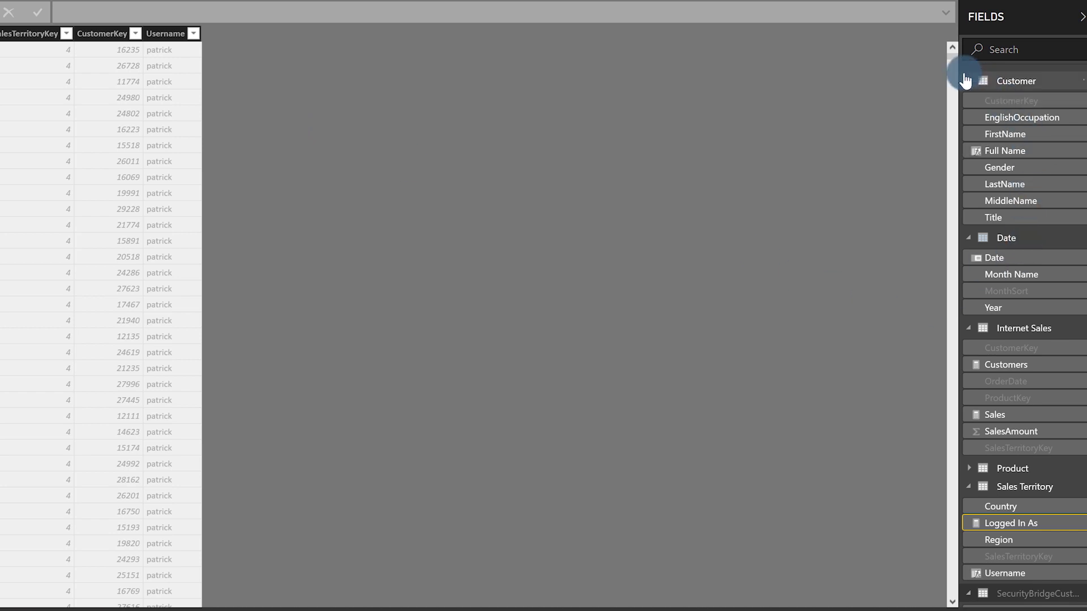
# Browse the Customer, Date and Internet Sales tables, ending on Sales Territory's region-to-username rows.
pyautogui.click(966, 81)
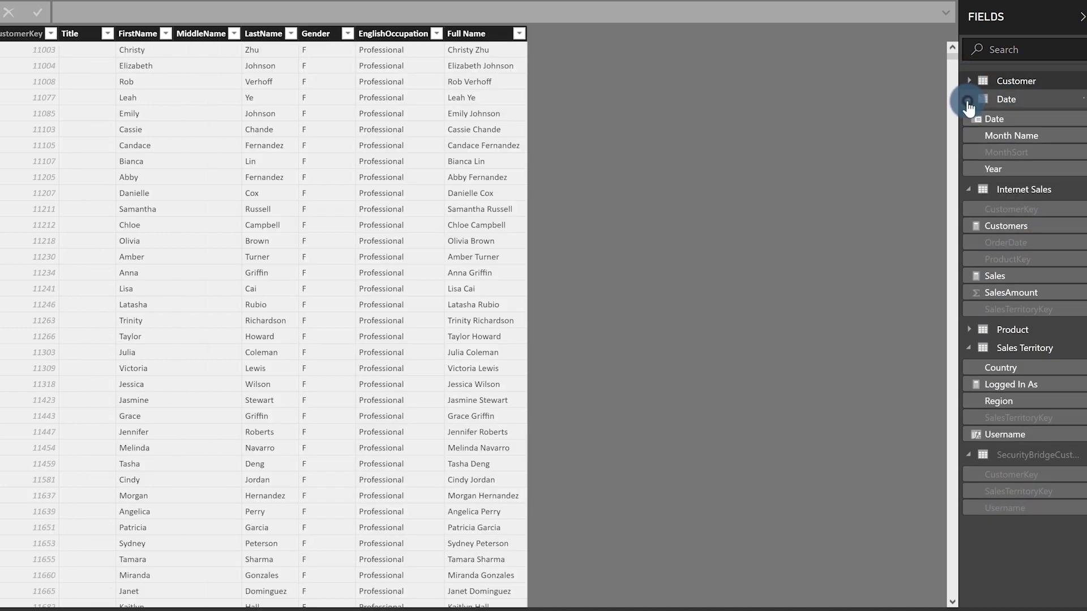
pyautogui.click(968, 105)
pyautogui.click(969, 115)
pyautogui.click(987, 152)
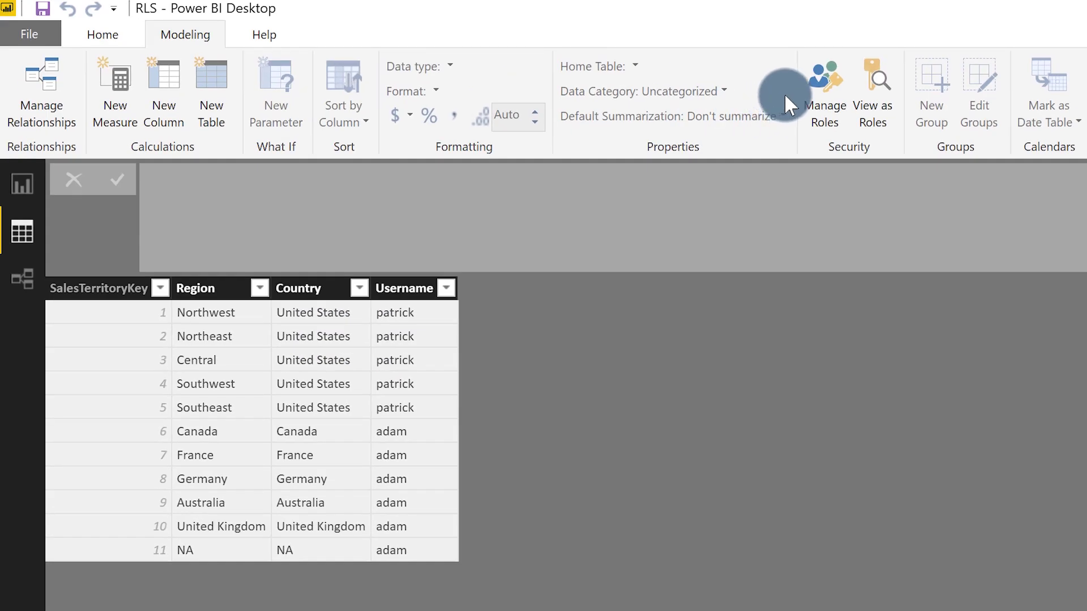
# Create the 'Security' role with a Sales Territory filter [Username] = USERNAME() and save it.
pyautogui.click(831, 83)
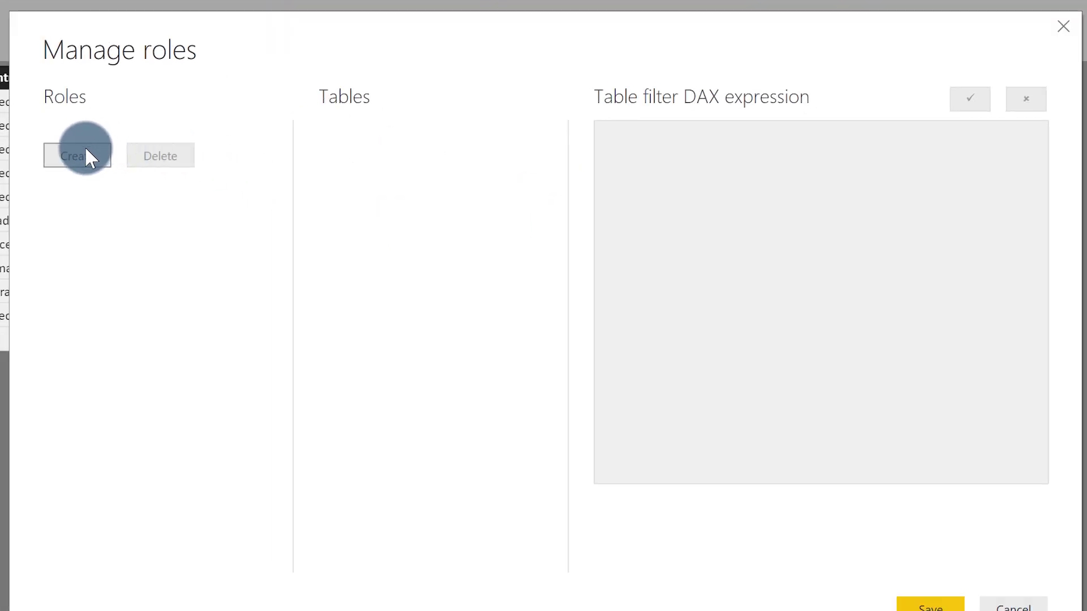
pyautogui.click(79, 155)
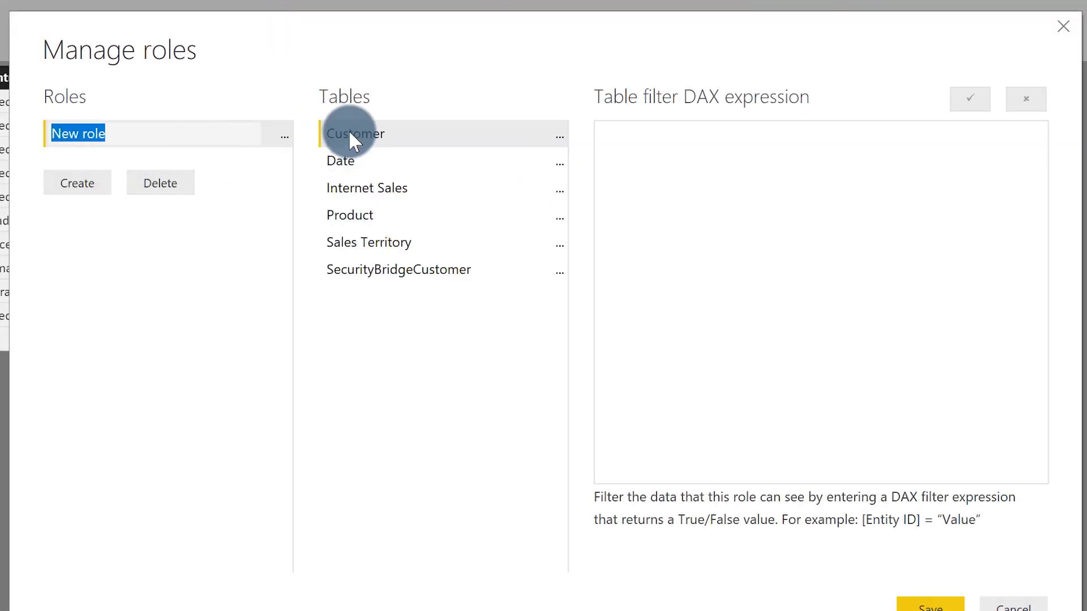
pyautogui.write('Security')
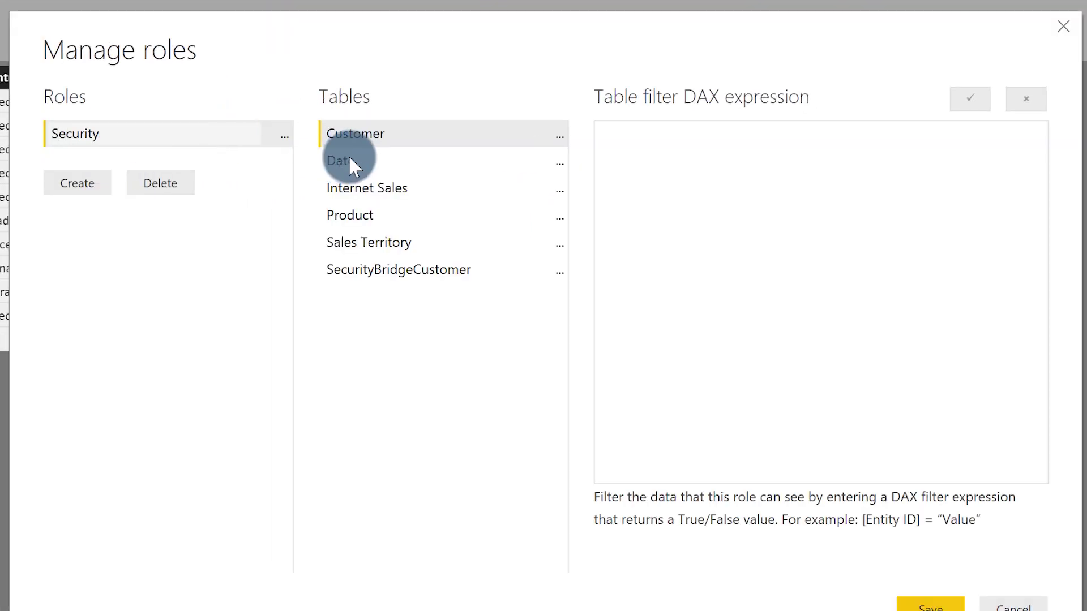
pyautogui.click(559, 245)
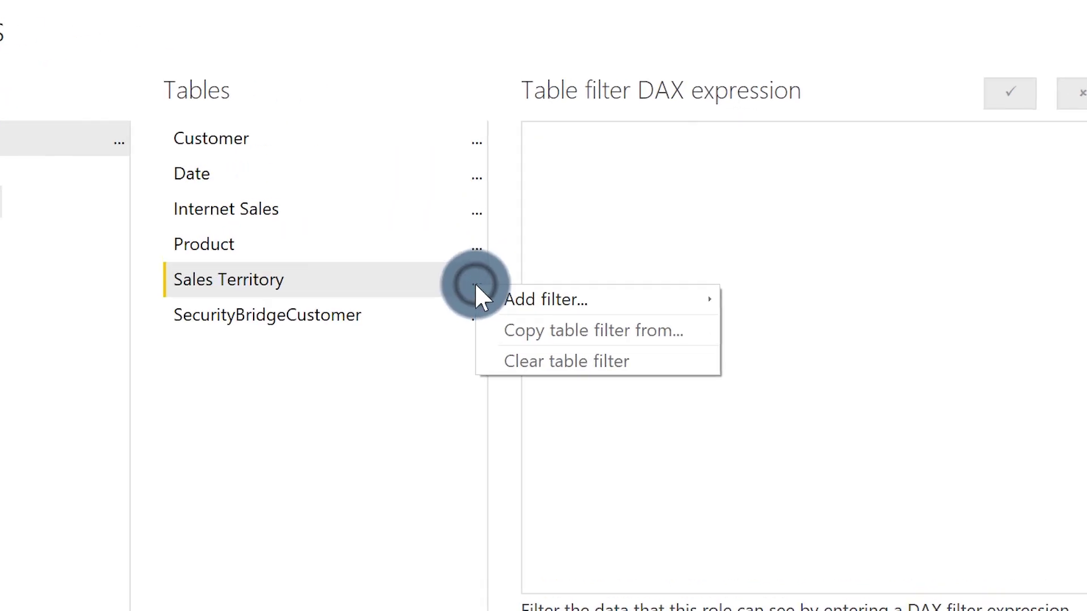
pyautogui.moveTo(563, 302)
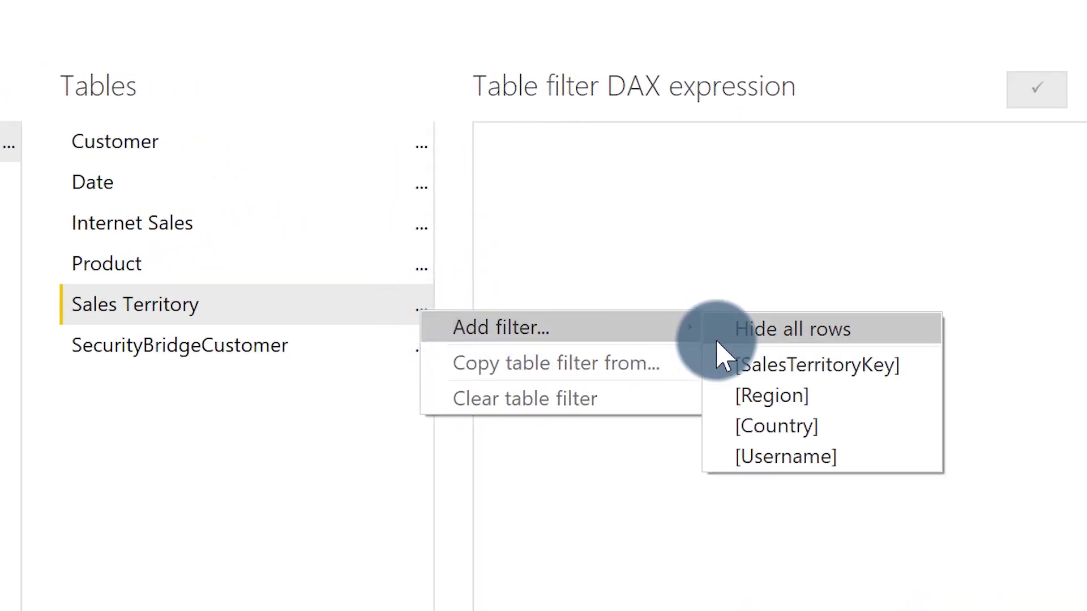
pyautogui.click(800, 447)
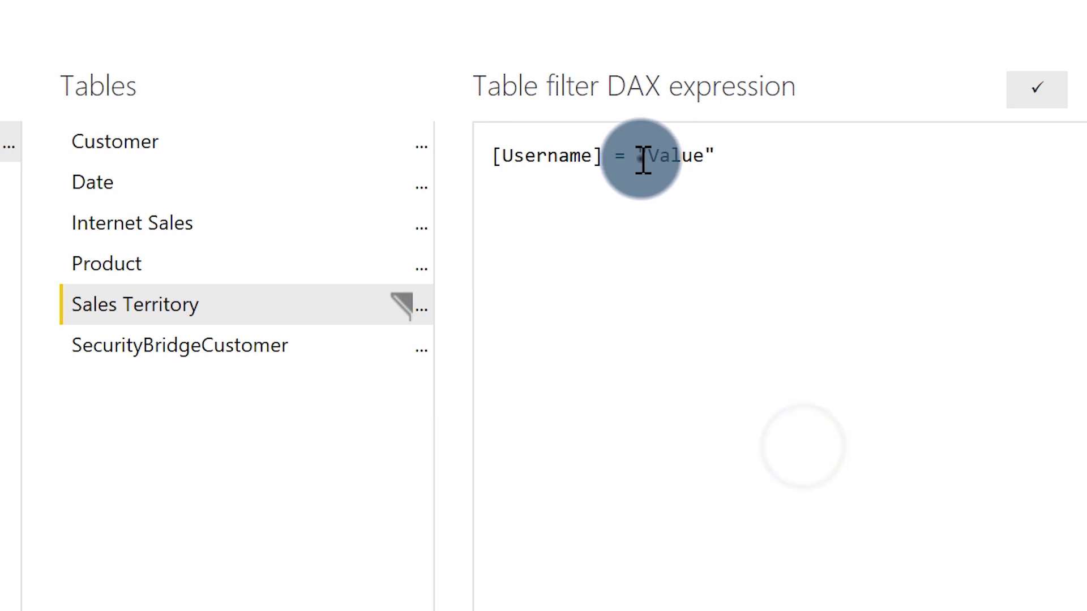
pyautogui.moveTo(638, 157); pyautogui.dragTo(715, 157)
pyautogui.write('USERNAME(')
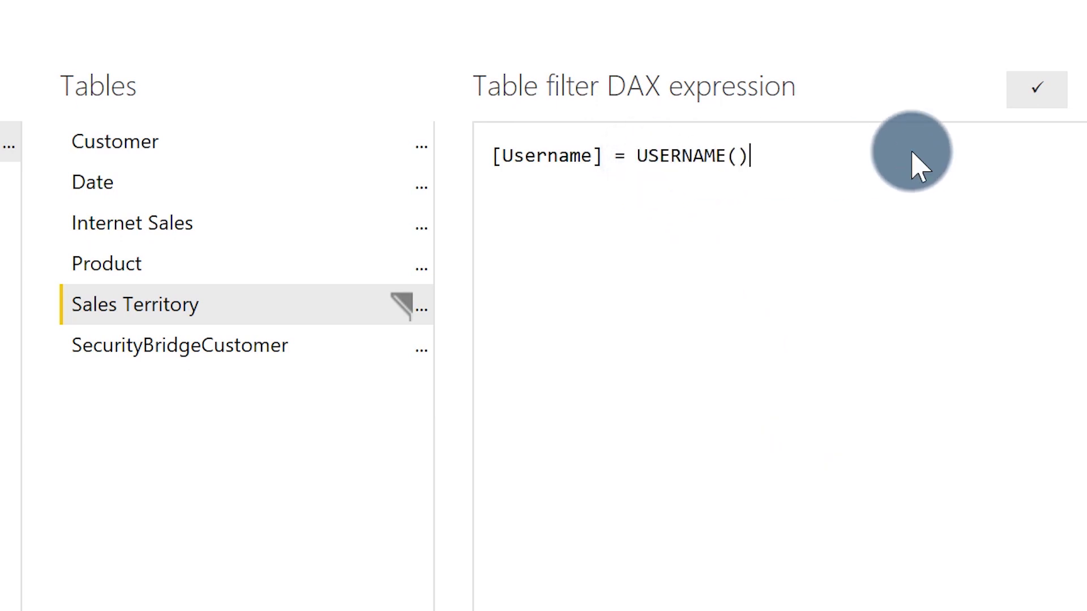
pyautogui.click(1037, 89)
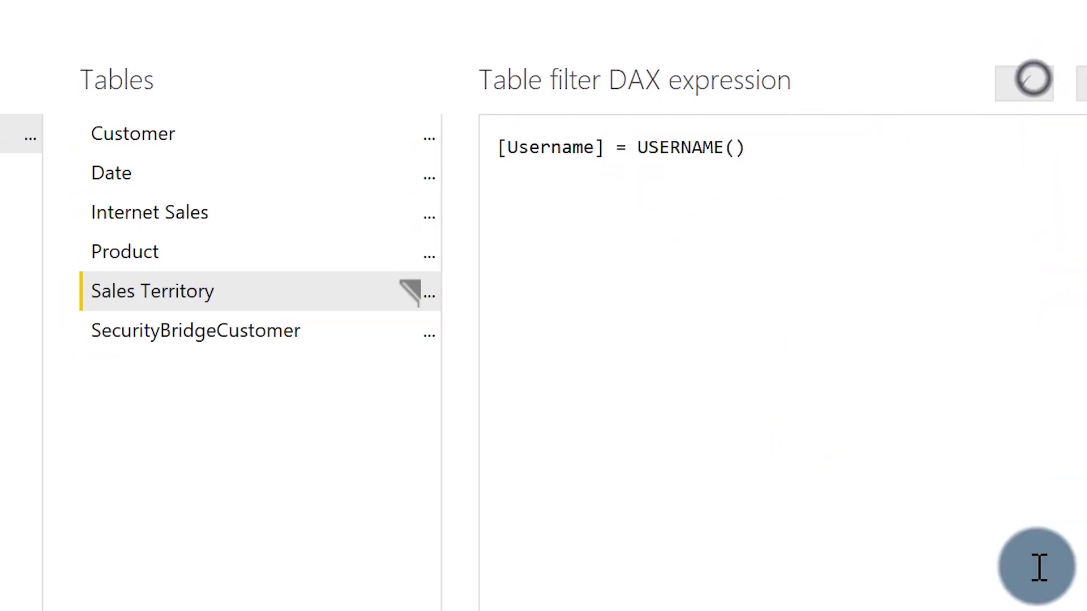
pyautogui.click(867, 525)
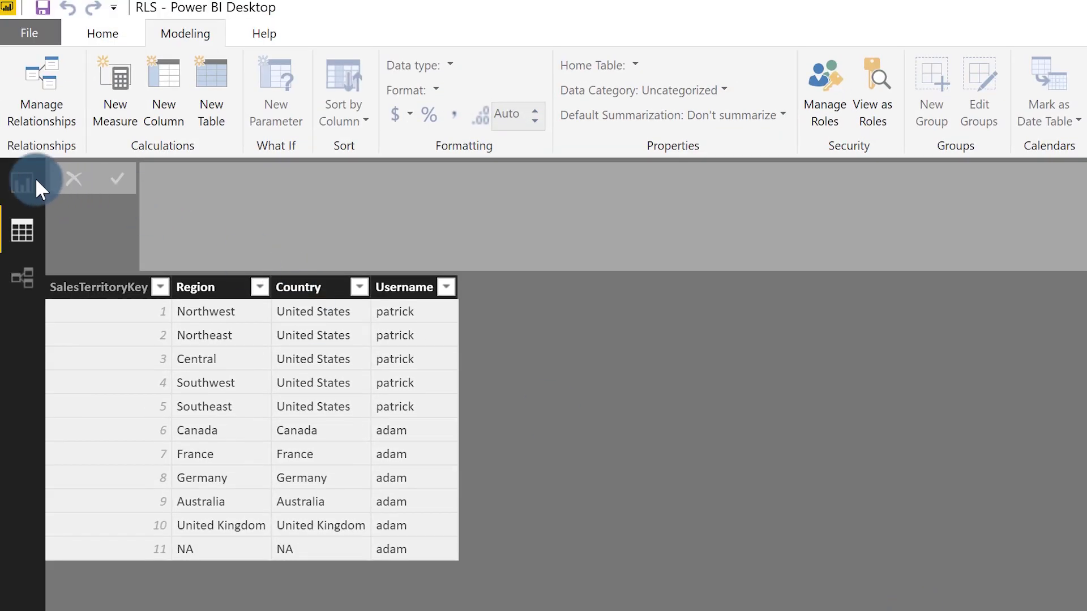
# In Report view, preview the report as another user under the Security role.
pyautogui.click(35, 178)
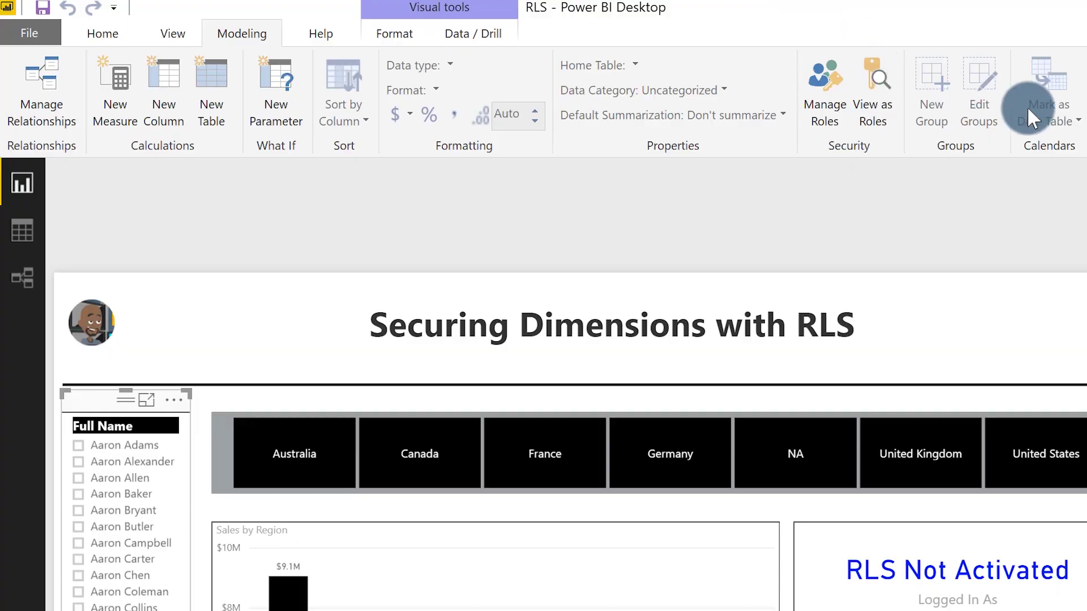
pyautogui.click(871, 100)
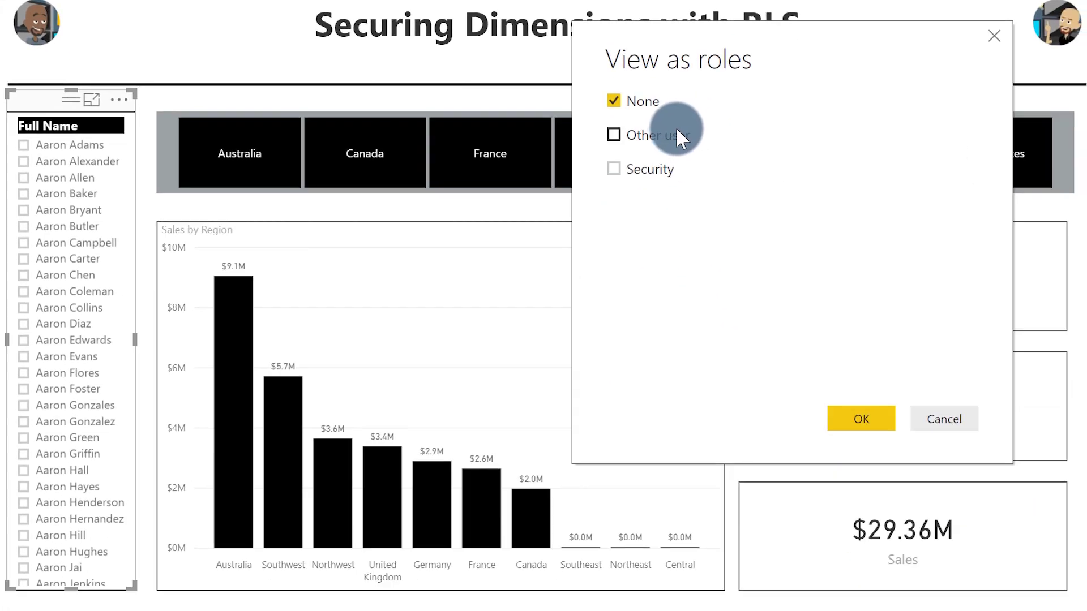
pyautogui.click(676, 134)
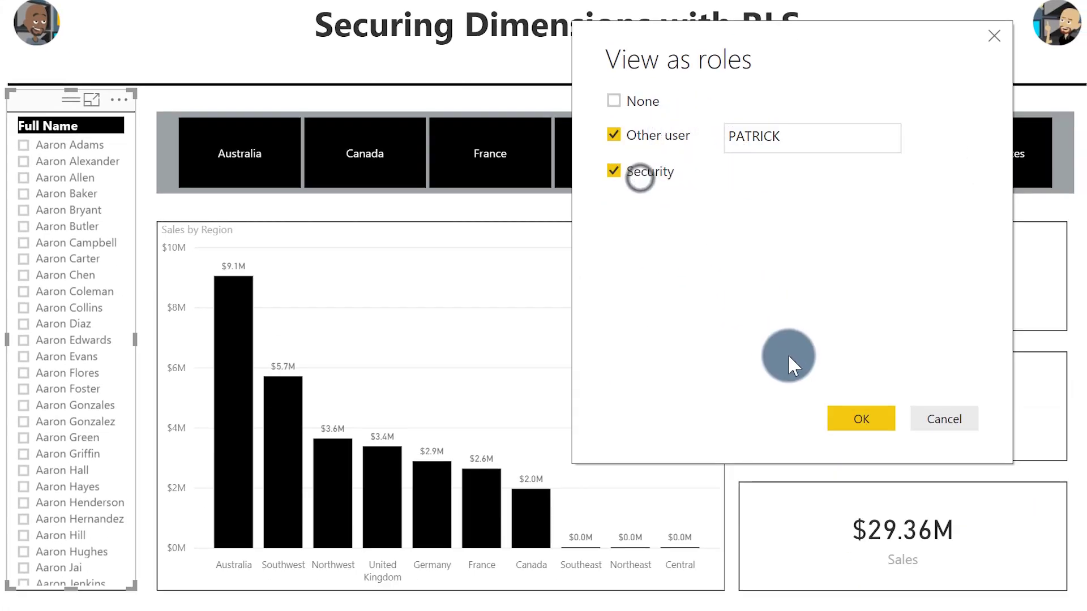
pyautogui.click(861, 419)
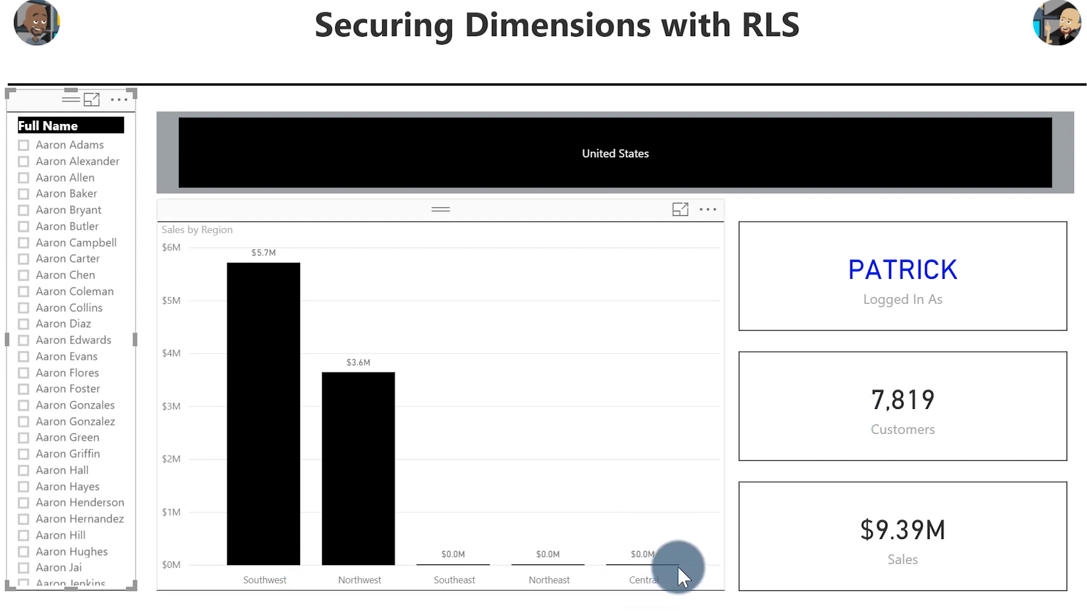
# Toggle the United States filter off and back on, then filter to the first customer.
pyautogui.click(632, 171)
pyautogui.click(779, 151)
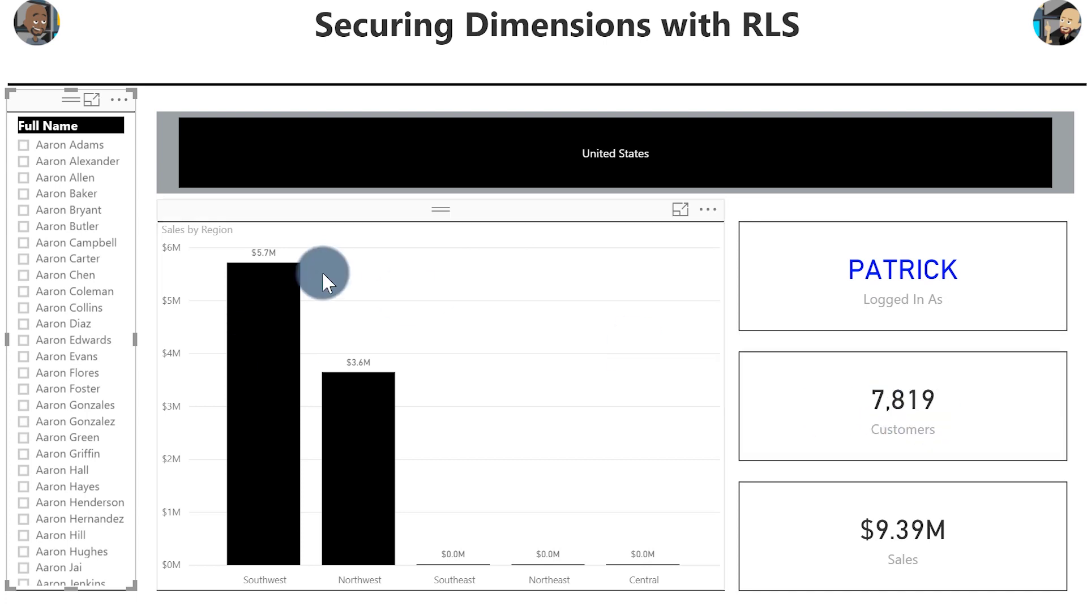
pyautogui.click(62, 148)
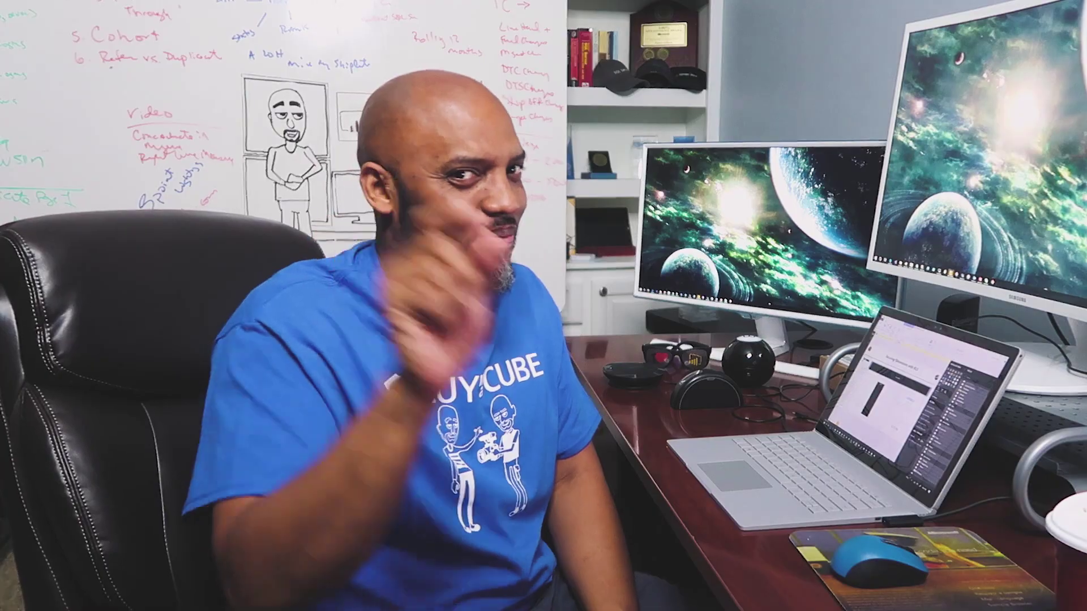
# Try two other customers in the Full Name slicer, then stop viewing as the Security role.
pyautogui.click(64, 161)
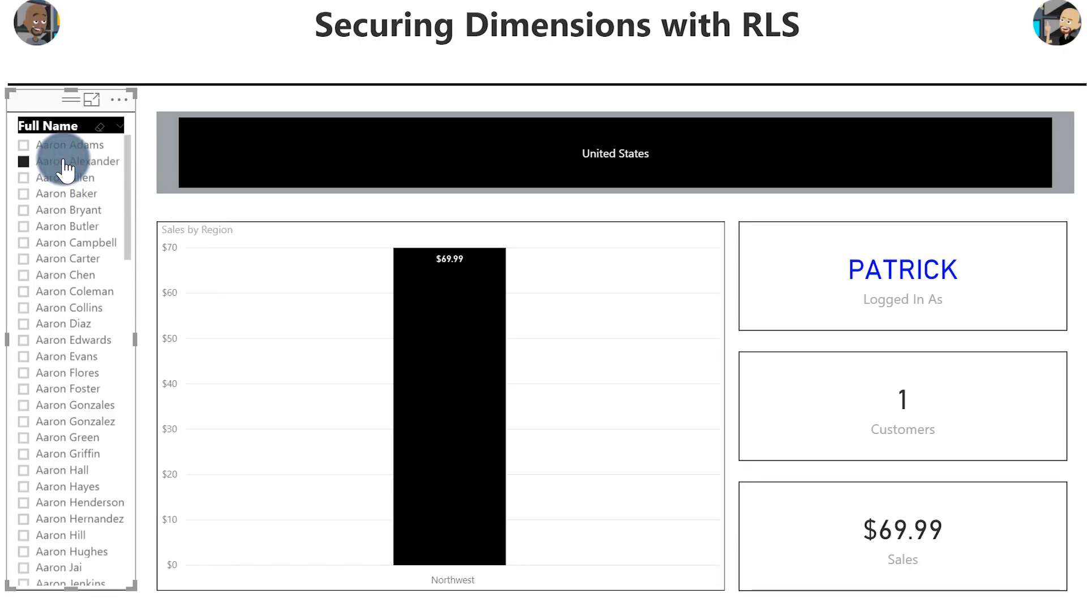
pyautogui.click(59, 179)
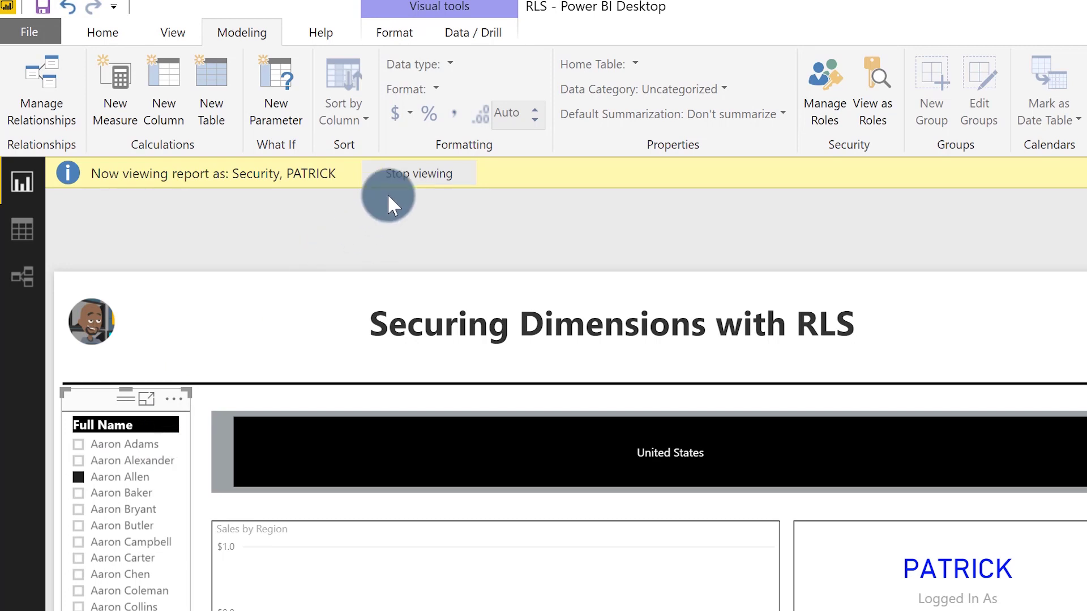
pyautogui.click(411, 173)
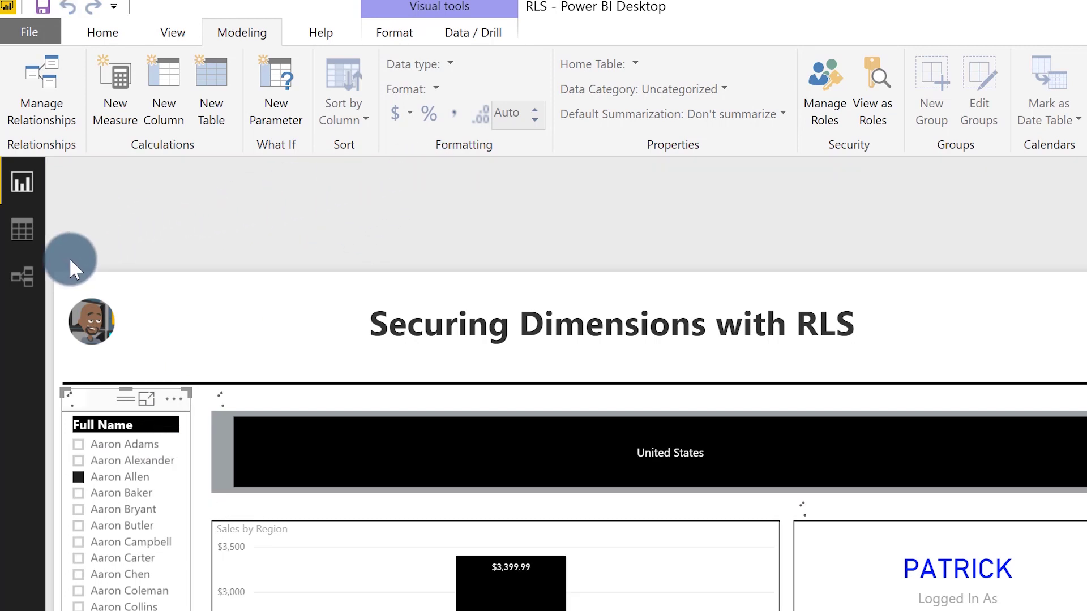
# In Model view, move the SecurityBridgeCustomer table beside the Date table.
pyautogui.click(22, 274)
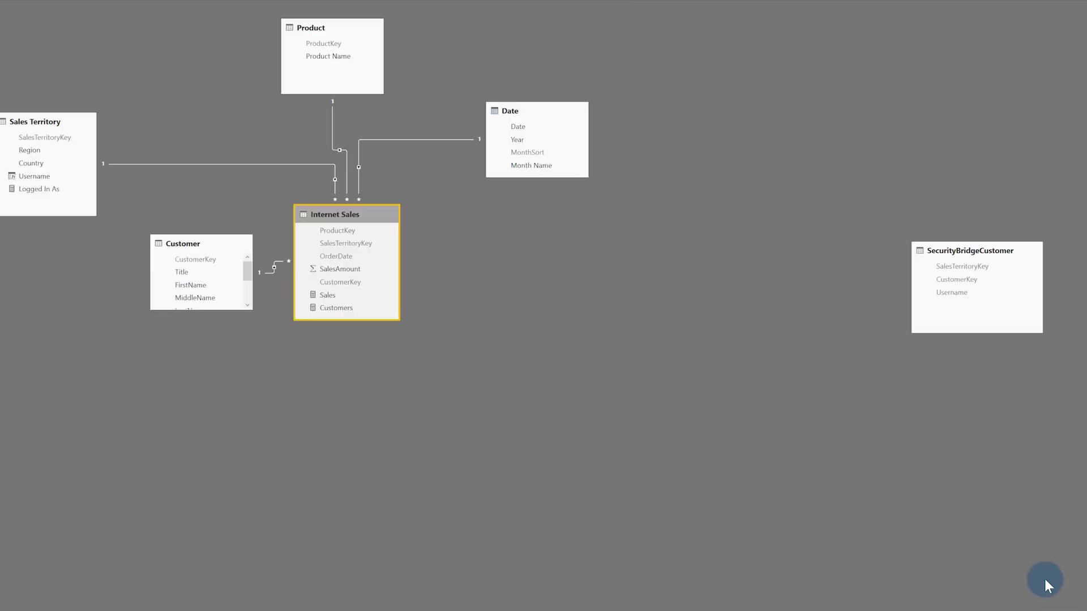
pyautogui.moveTo(980, 253); pyautogui.dragTo(532, 249)
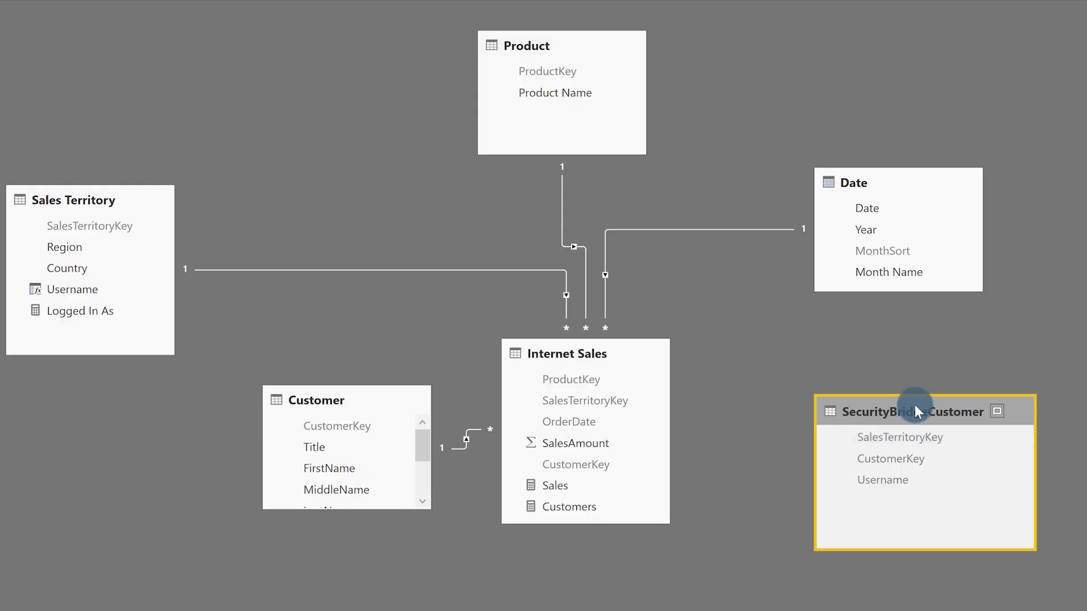
pyautogui.moveTo(915, 405); pyautogui.dragTo(902, 395)
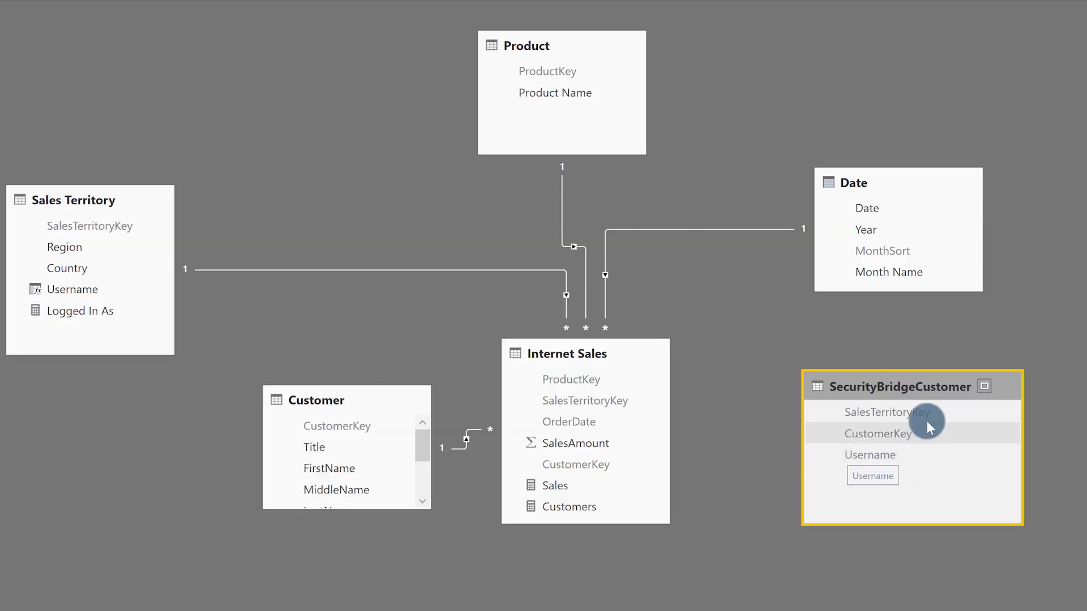
# Relate SecurityBridgeCustomer[CustomerKey] to Customer[CustomerKey] with the security filter applied in both directions.
pyautogui.moveTo(932, 391); pyautogui.dragTo(99, 403)
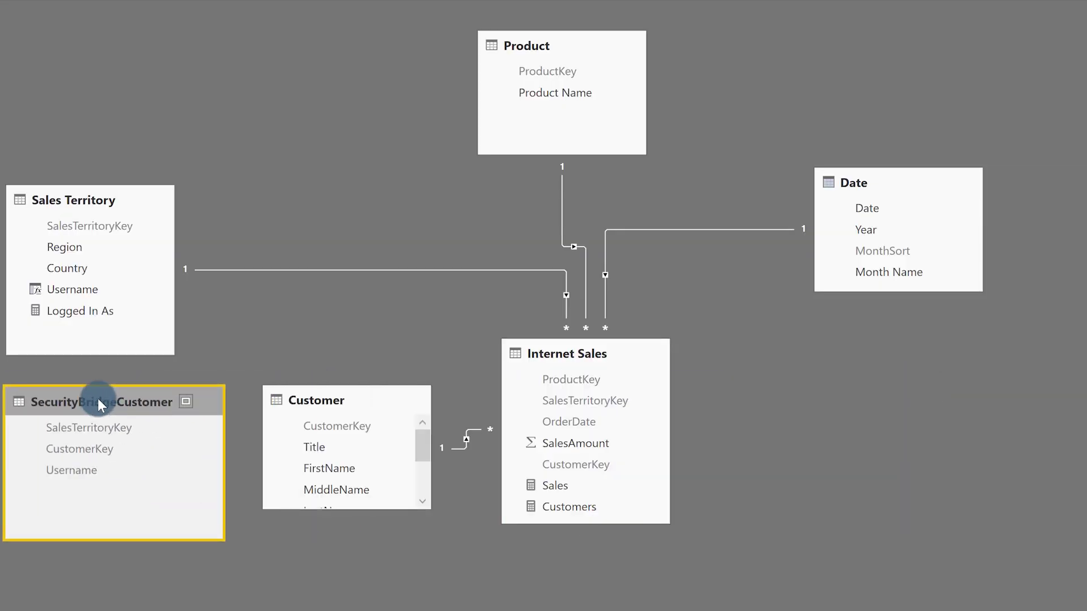
pyautogui.moveTo(104, 457); pyautogui.dragTo(293, 437)
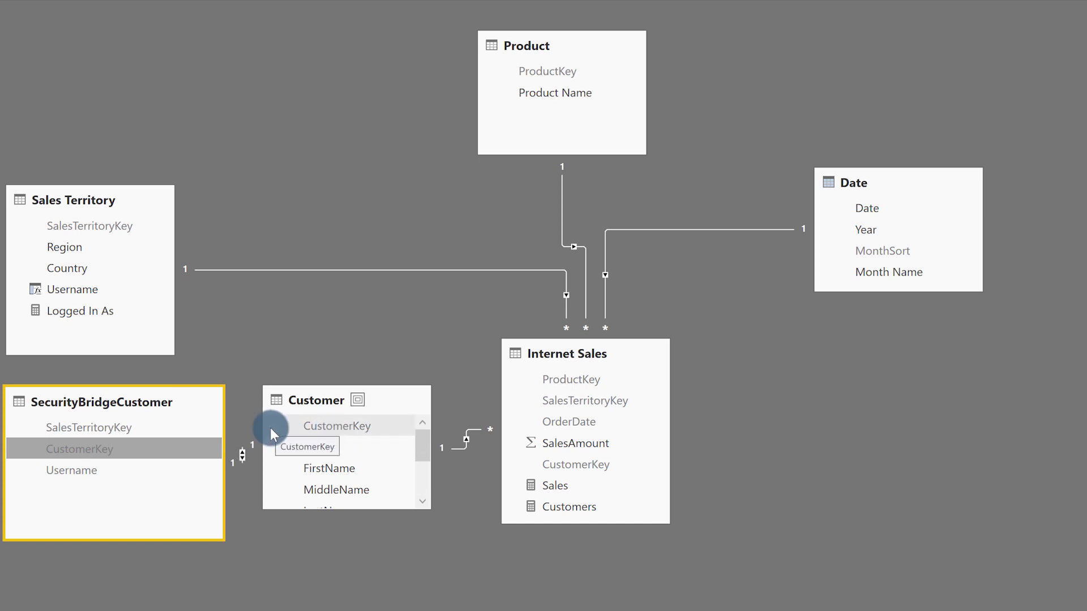
pyautogui.moveTo(241, 450); pyautogui.dragTo(244, 450)
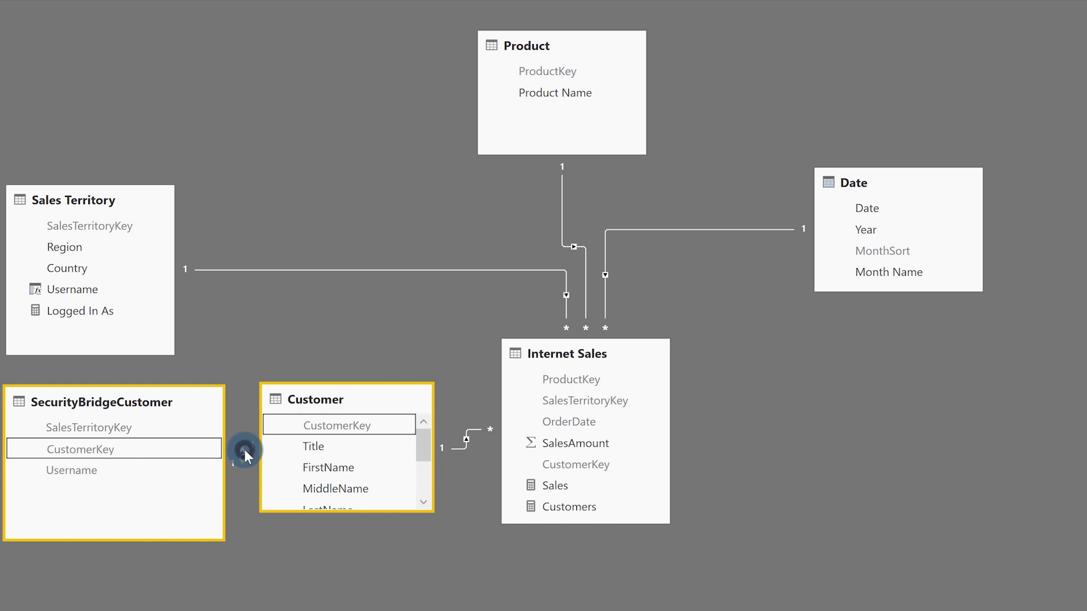
pyautogui.doubleClick(244, 449)
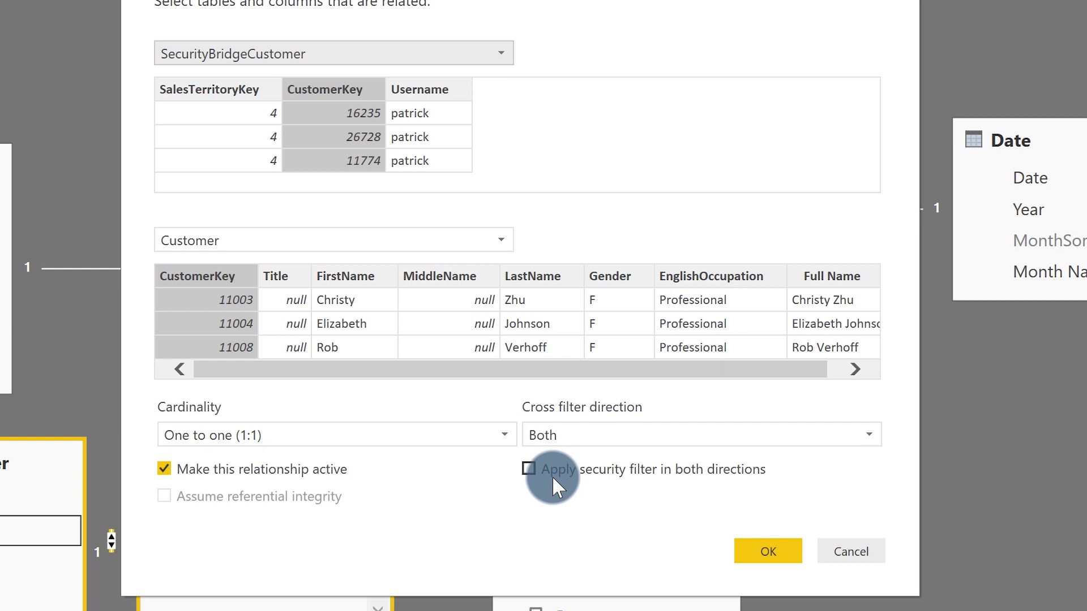
pyautogui.click(554, 471)
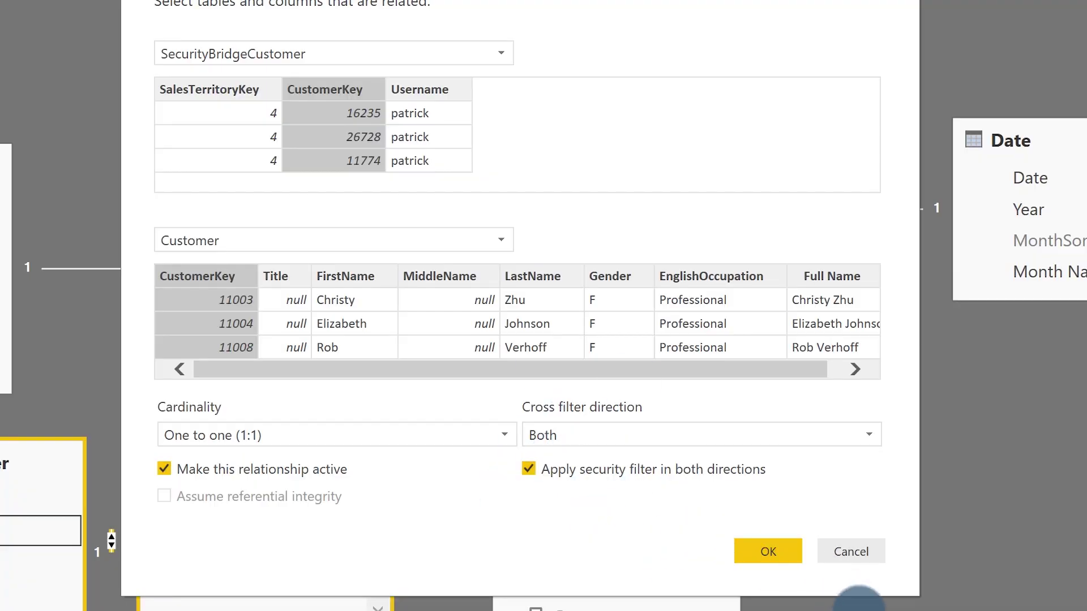
pyautogui.click(774, 549)
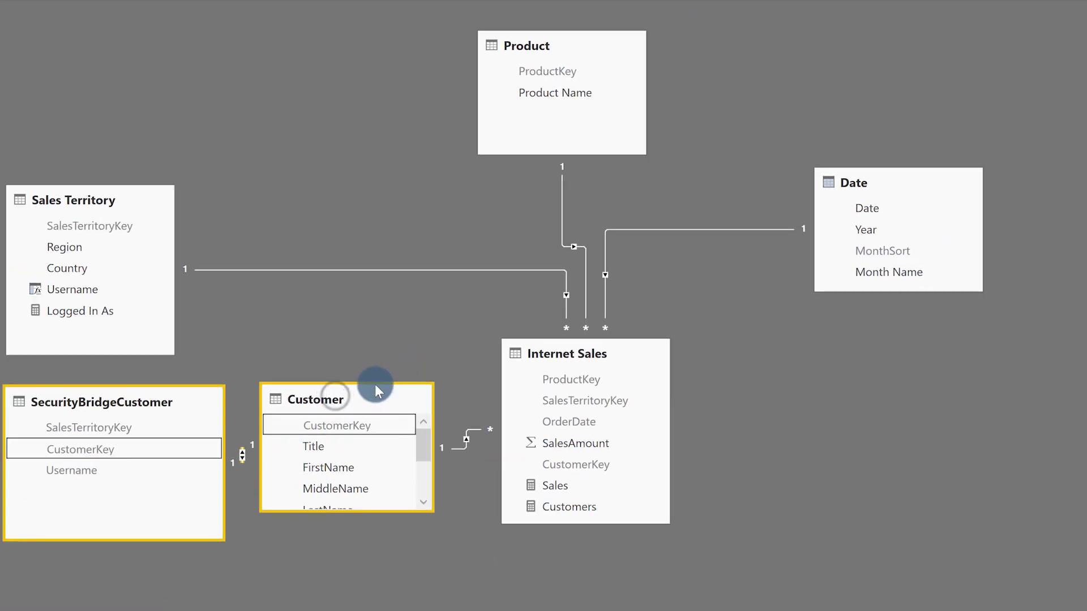
# Add a SecurityBridgeCustomer filter [Username] = USERNAME() to the Security role and save.
pyautogui.moveTo(382, 385); pyautogui.dragTo(395, 366)
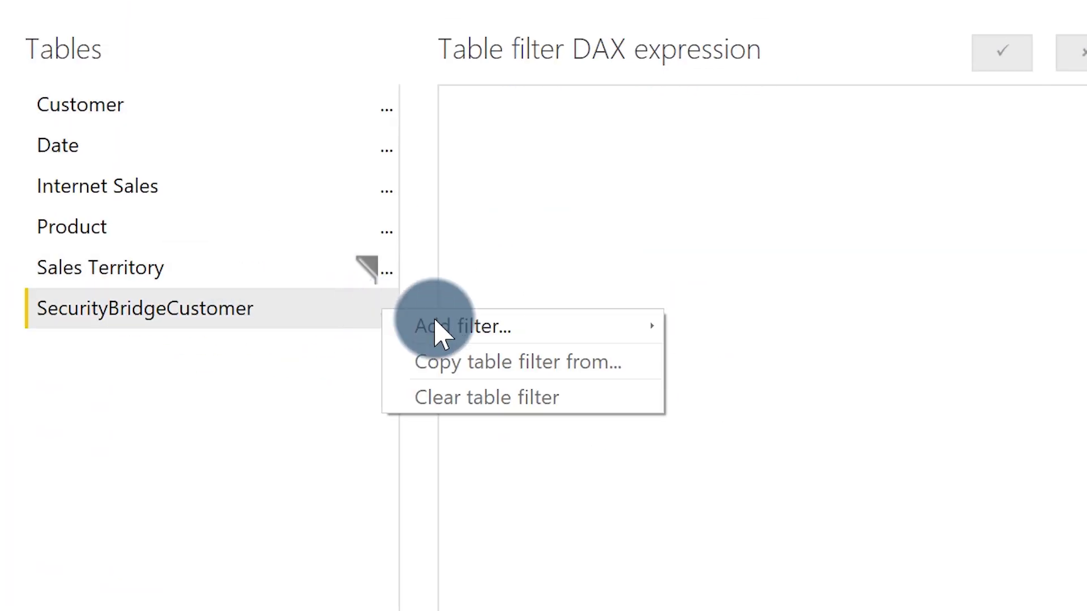
pyautogui.moveTo(505, 340)
pyautogui.click(771, 422)
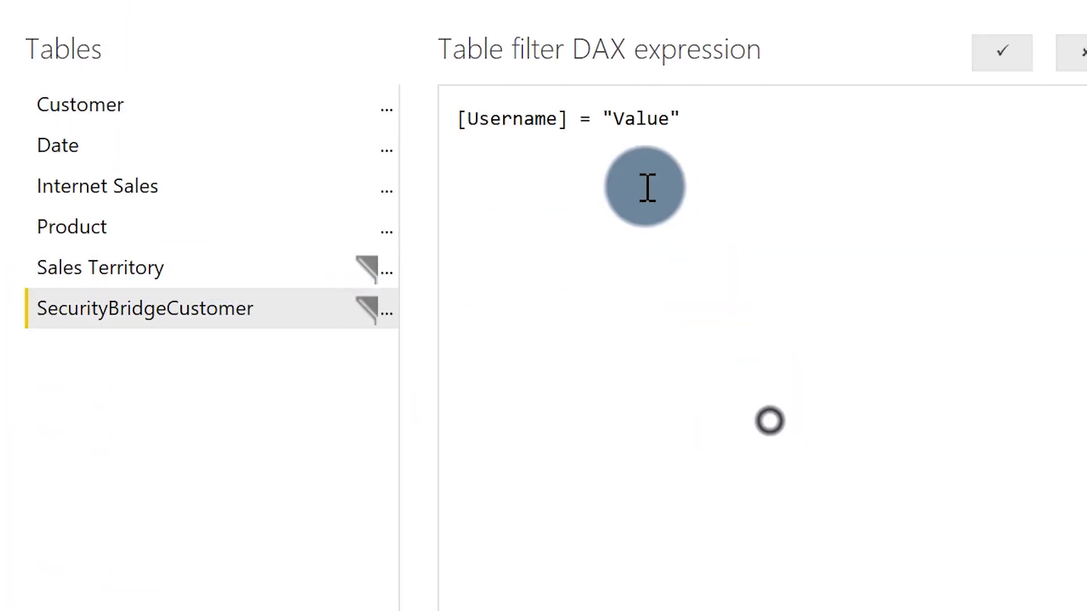
pyautogui.click(600, 120)
pyautogui.hotkey('shift', 'End')
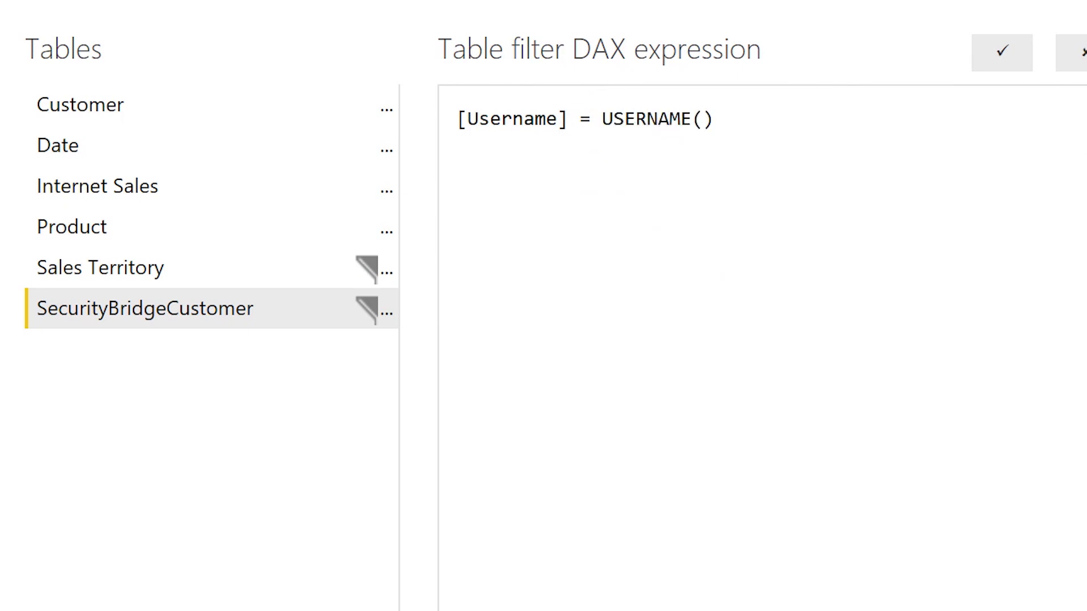
pyautogui.click(1002, 51)
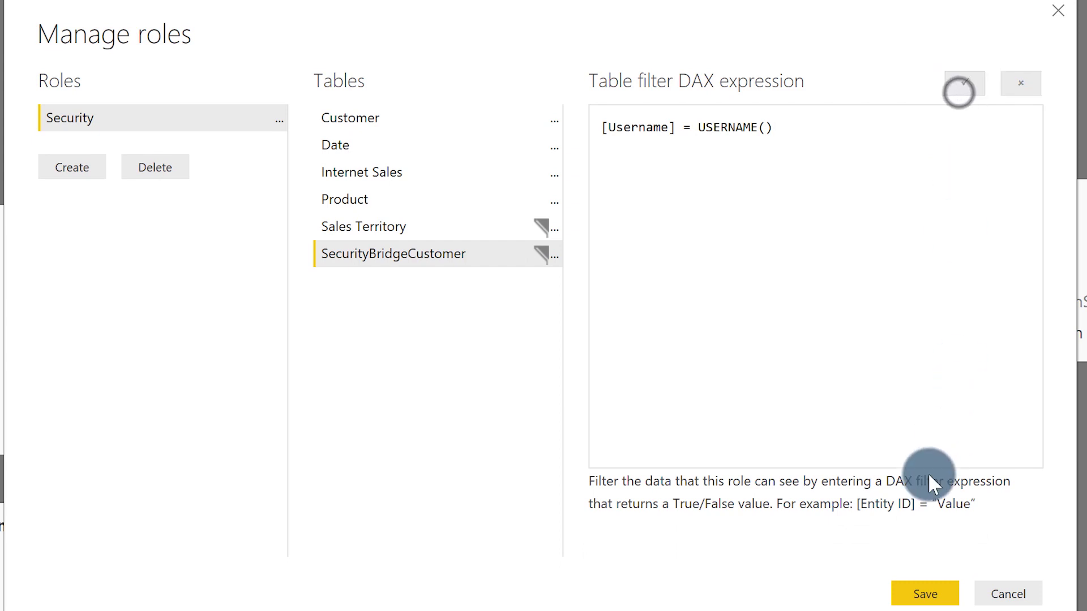
pyautogui.click(928, 591)
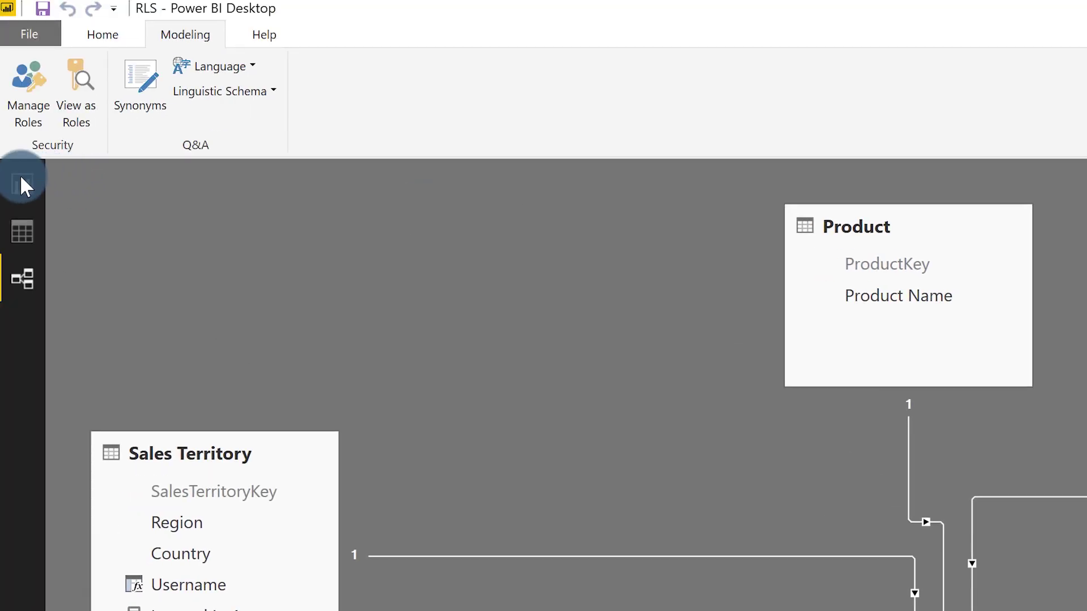
# Return to Report view and preview it as the test user under the Security role.
pyautogui.click(23, 182)
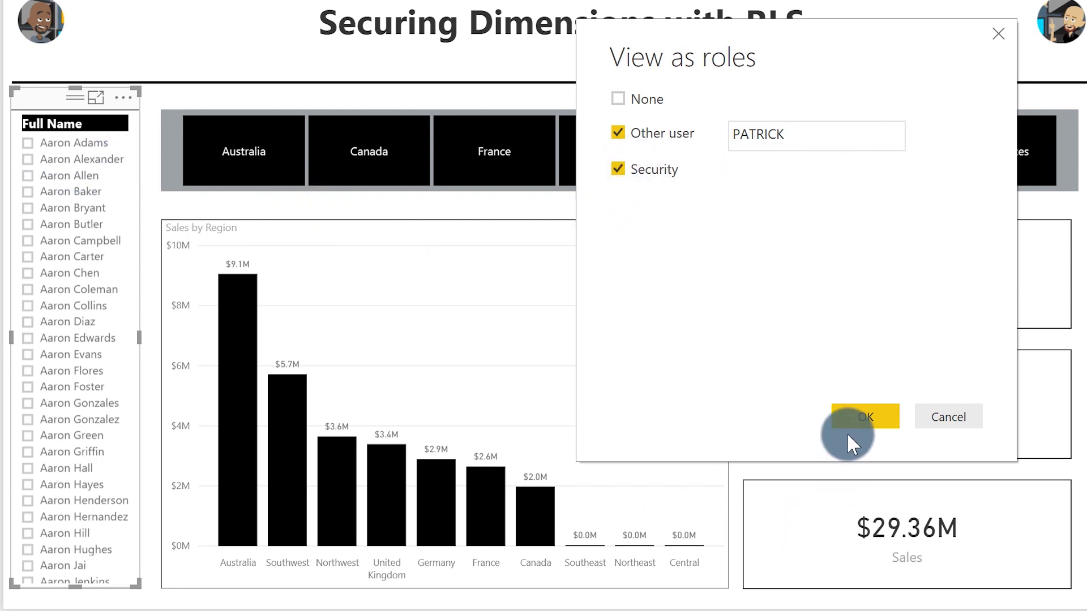
pyautogui.click(854, 419)
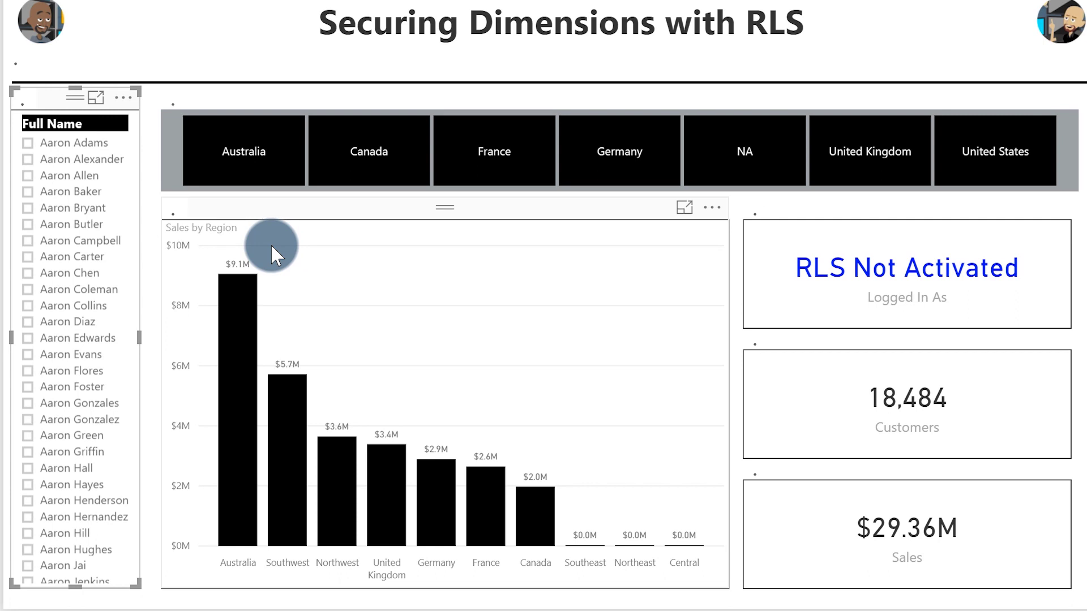